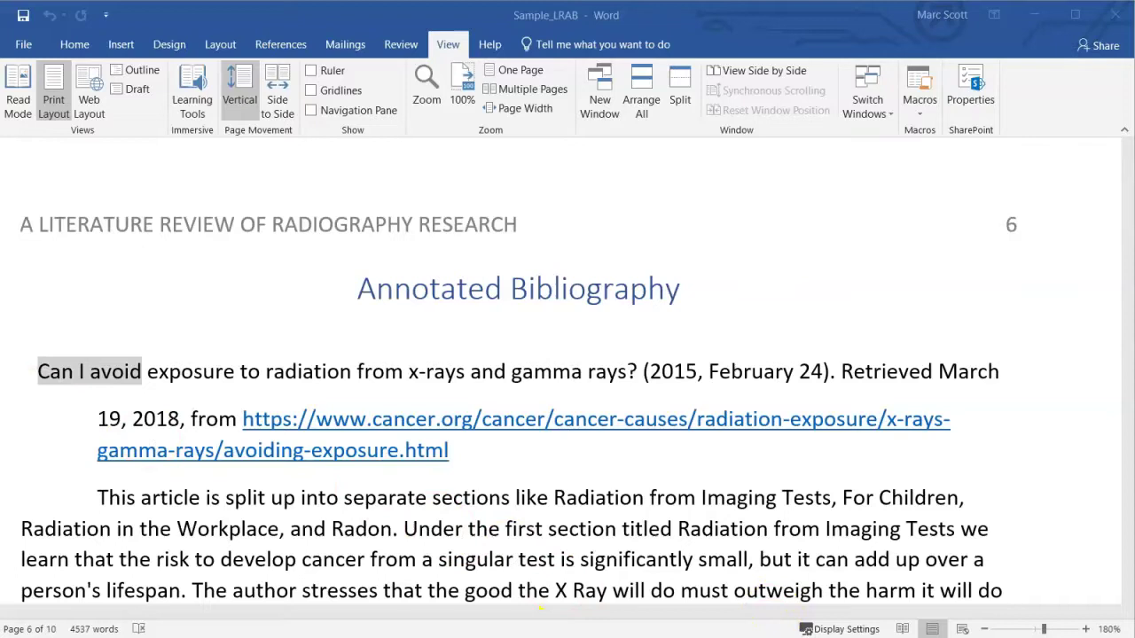
scroll(88, 406, down, 5)
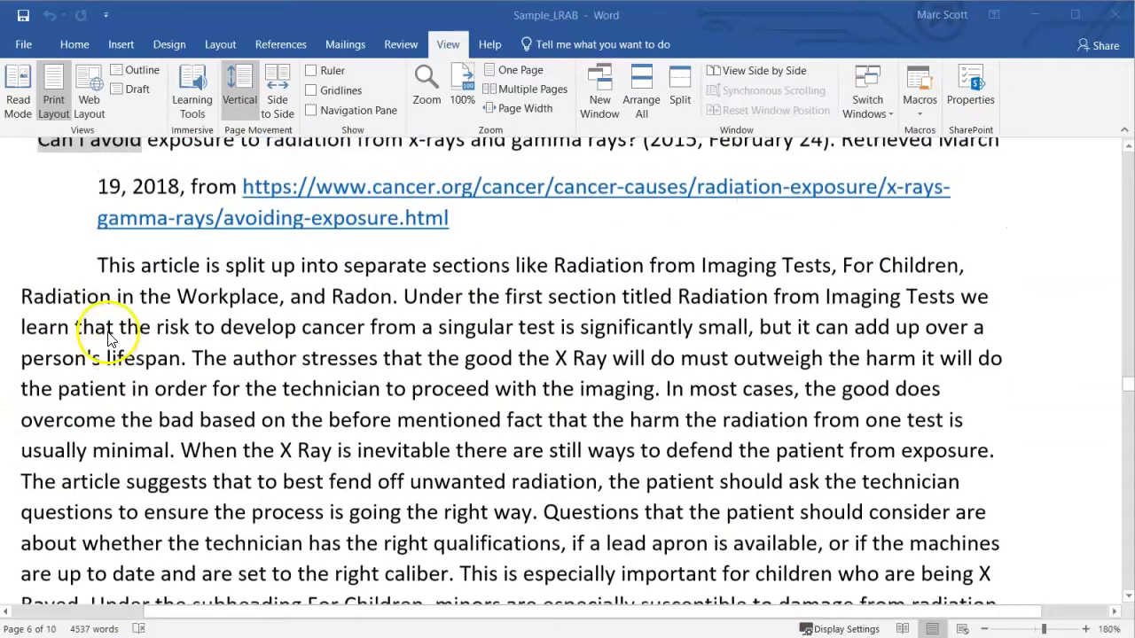
scroll(121, 355, up, 2)
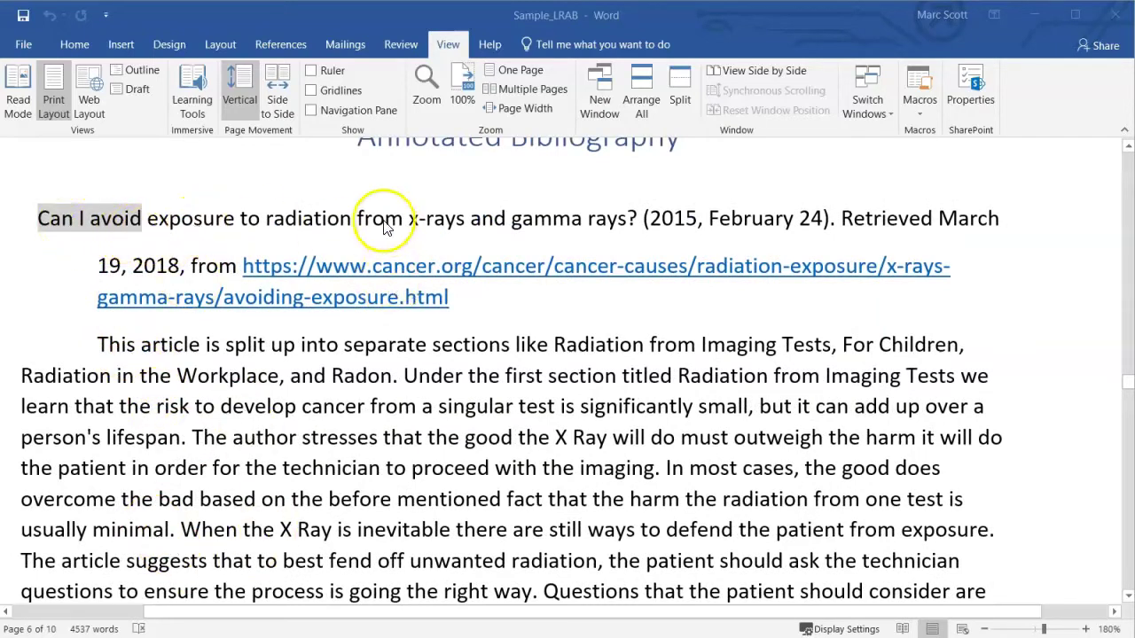
scroll(266, 301, down, 7)
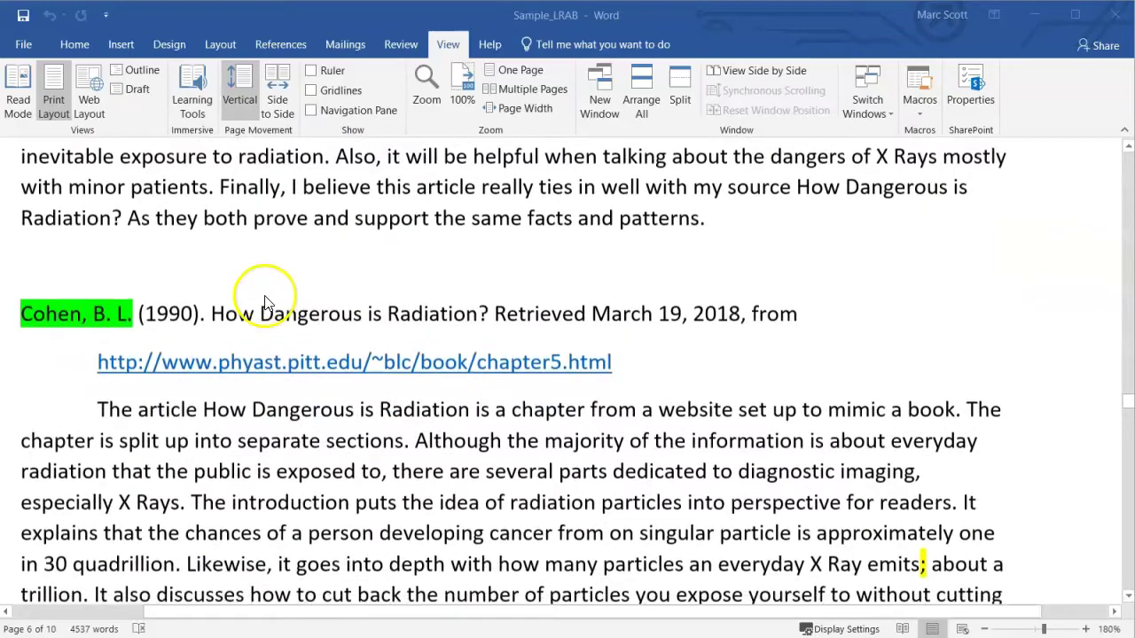
scroll(57, 319, down, 8)
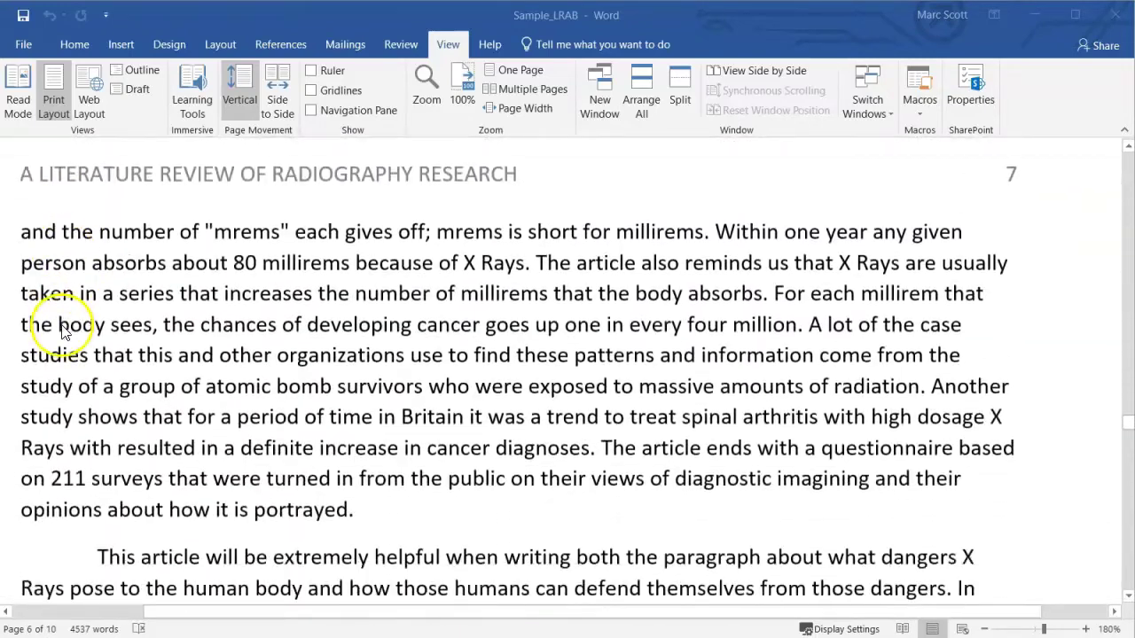
scroll(58, 323, down, 7)
scroll(121, 251, up, 1)
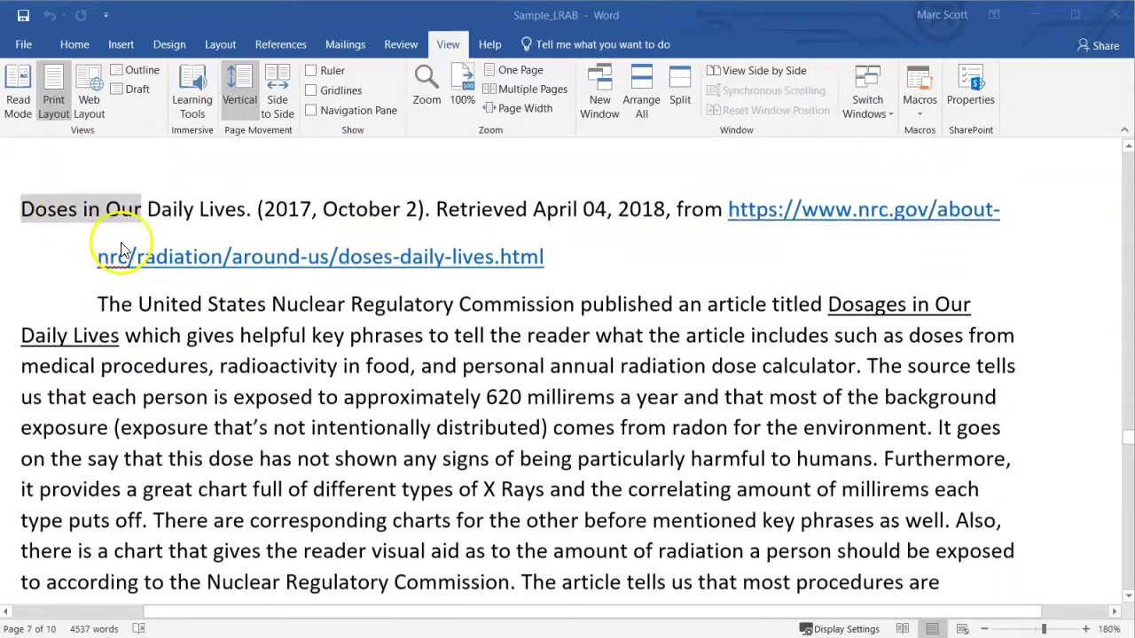
scroll(121, 251, up, 15)
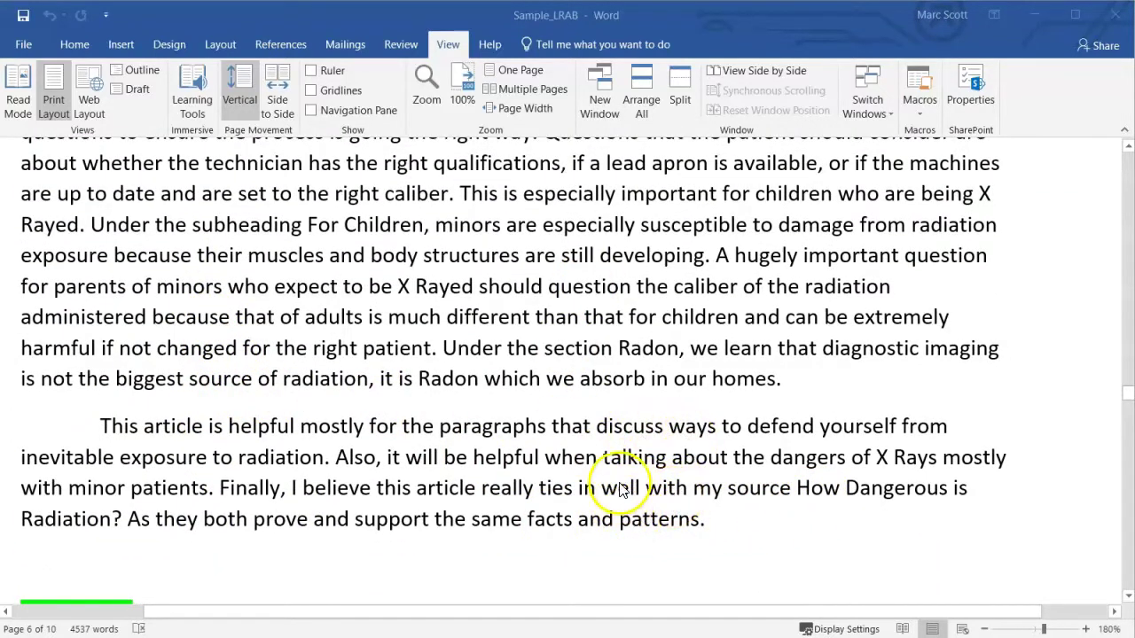
scroll(621, 489, down, 3)
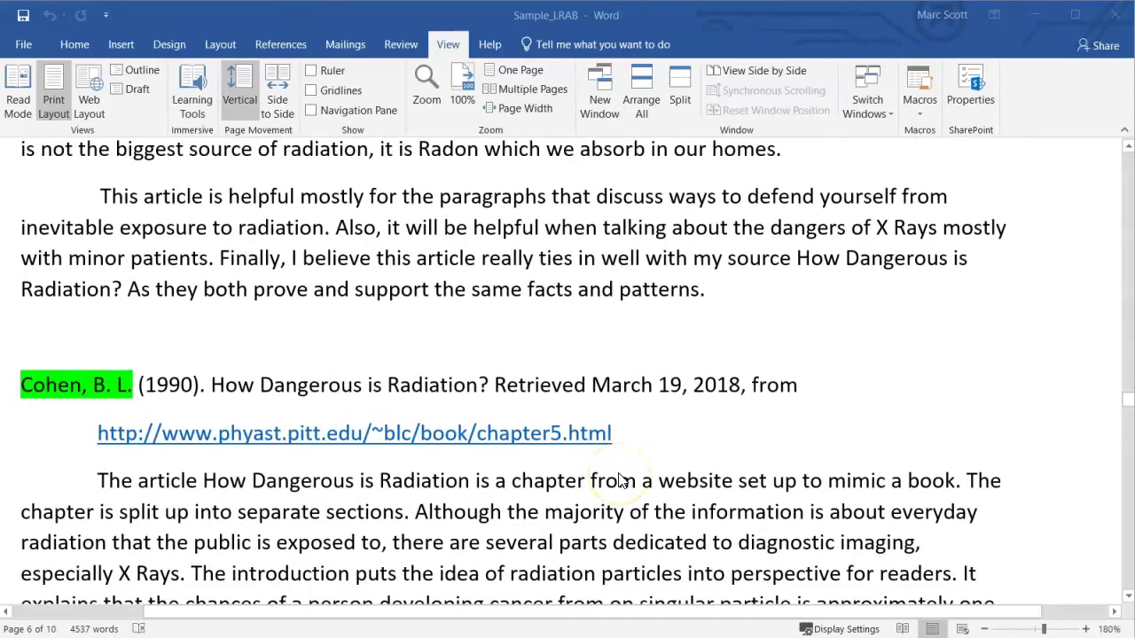
click(627, 477)
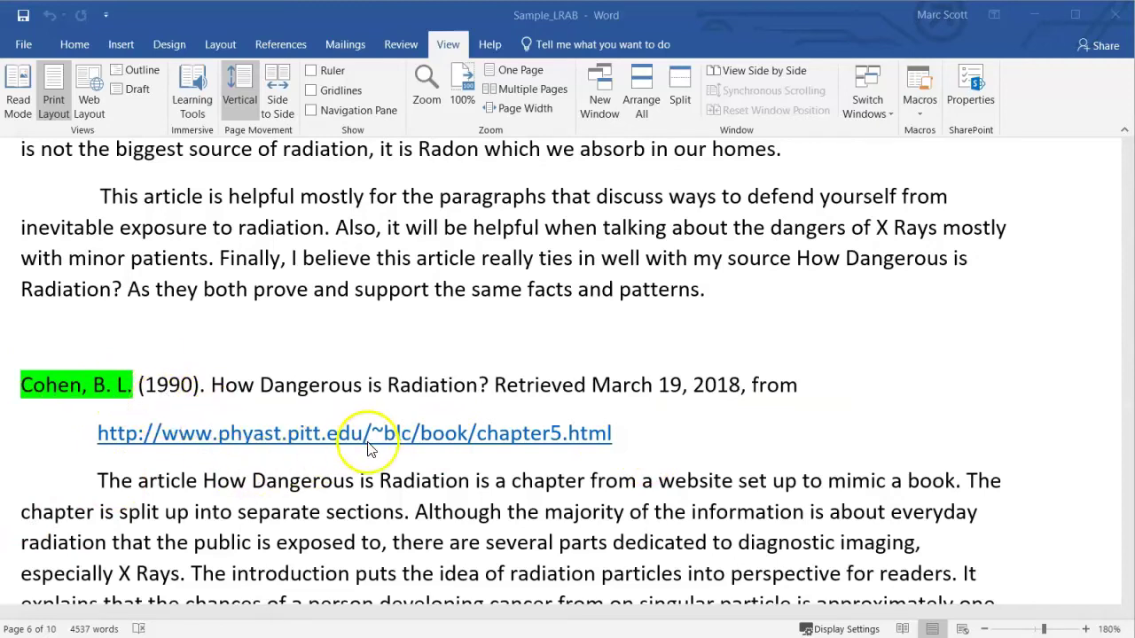
scroll(369, 447, down, 1)
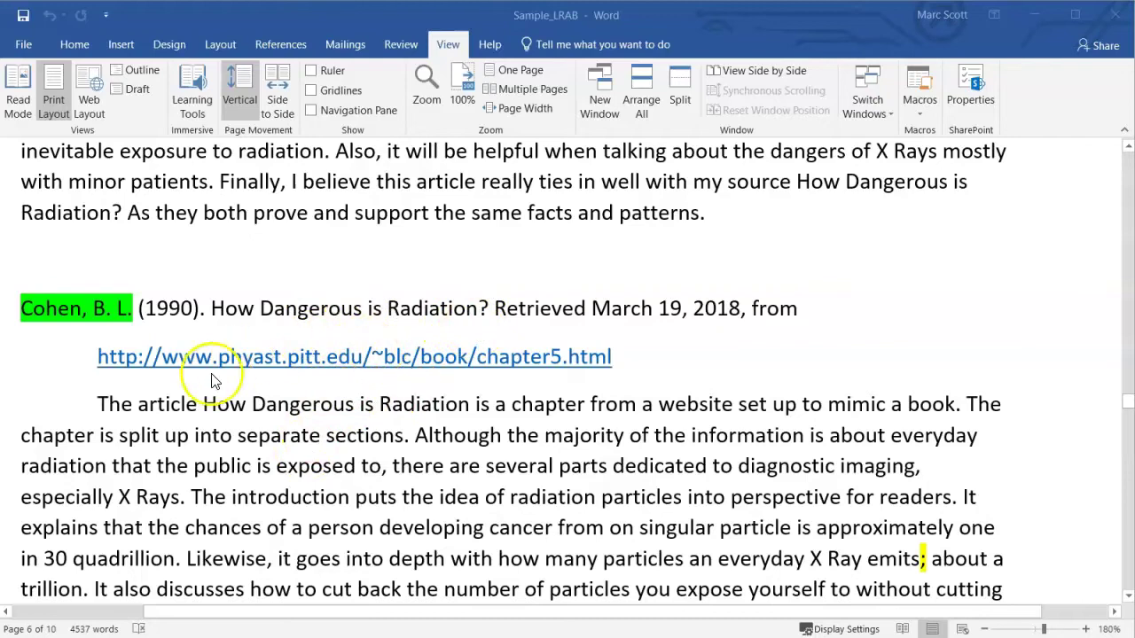
scroll(390, 381, up, 1)
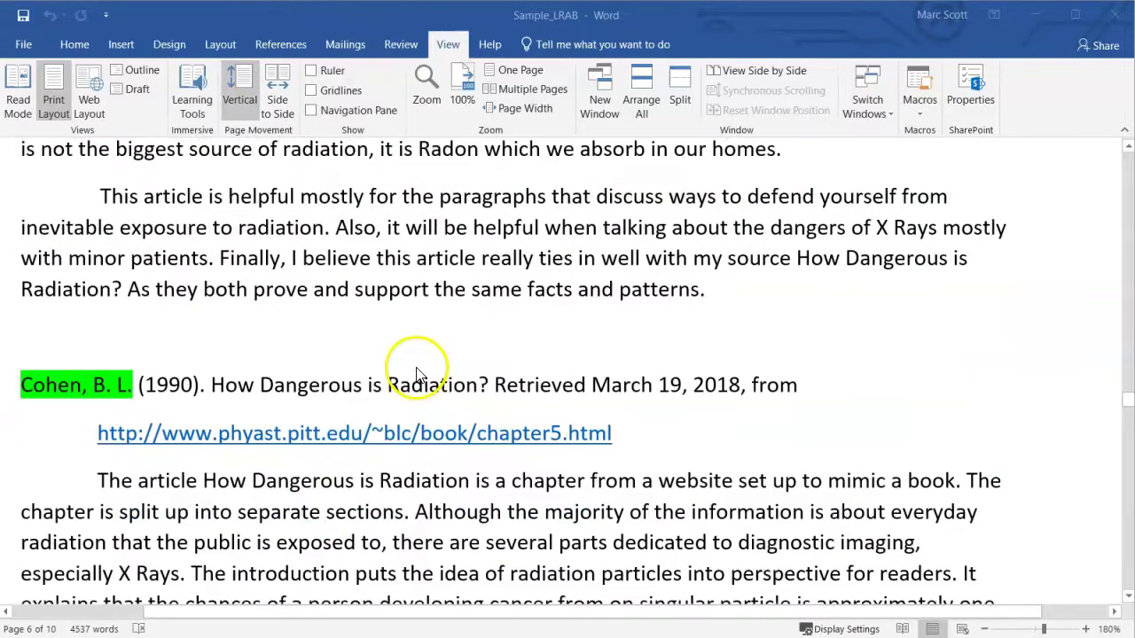
scroll(266, 381, down, 1)
scroll(266, 381, up, 1)
scroll(266, 379, down, 7)
scroll(263, 367, up, 14)
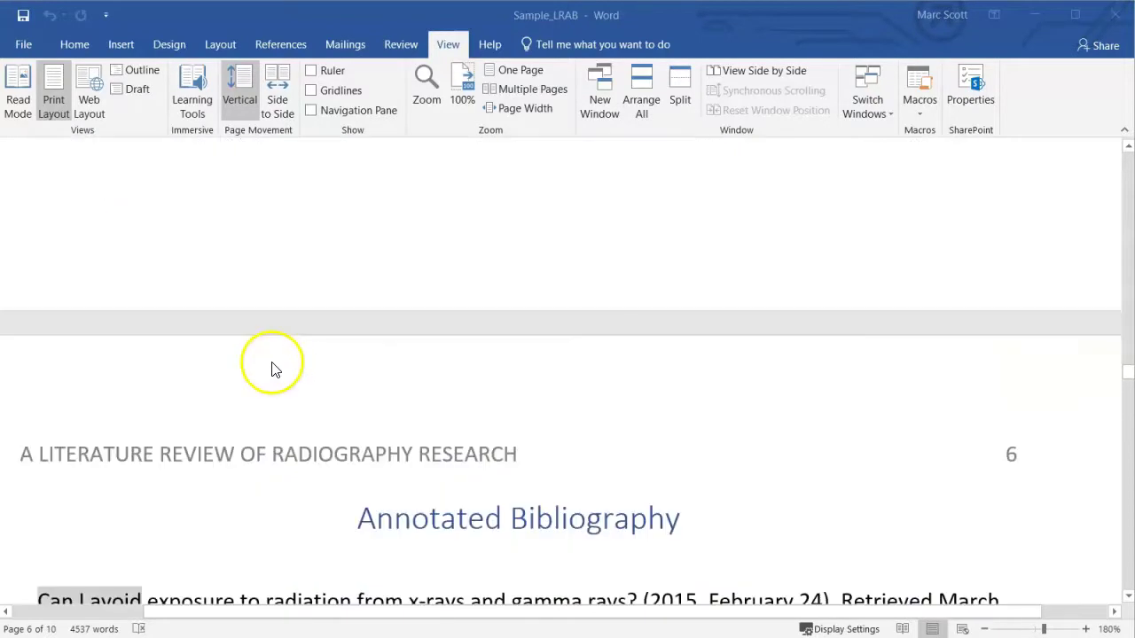
Step: Scroll past the Conclusion and Implication section to the page 6 Annotated Bibliography heading
scroll(272, 369, up, 15)
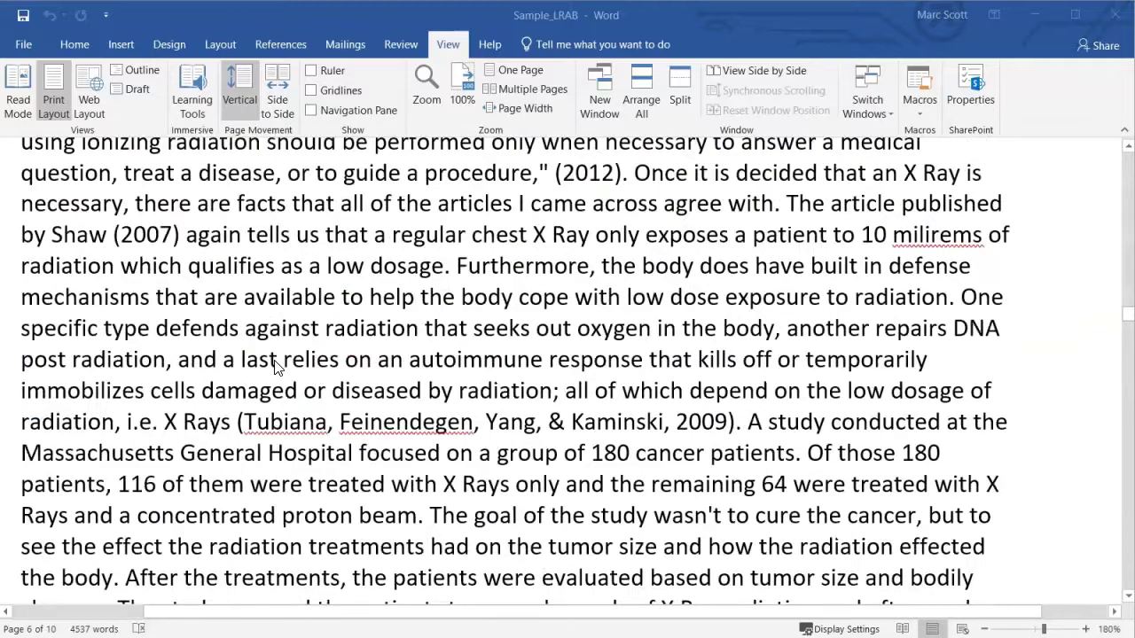
scroll(277, 367, up, 6)
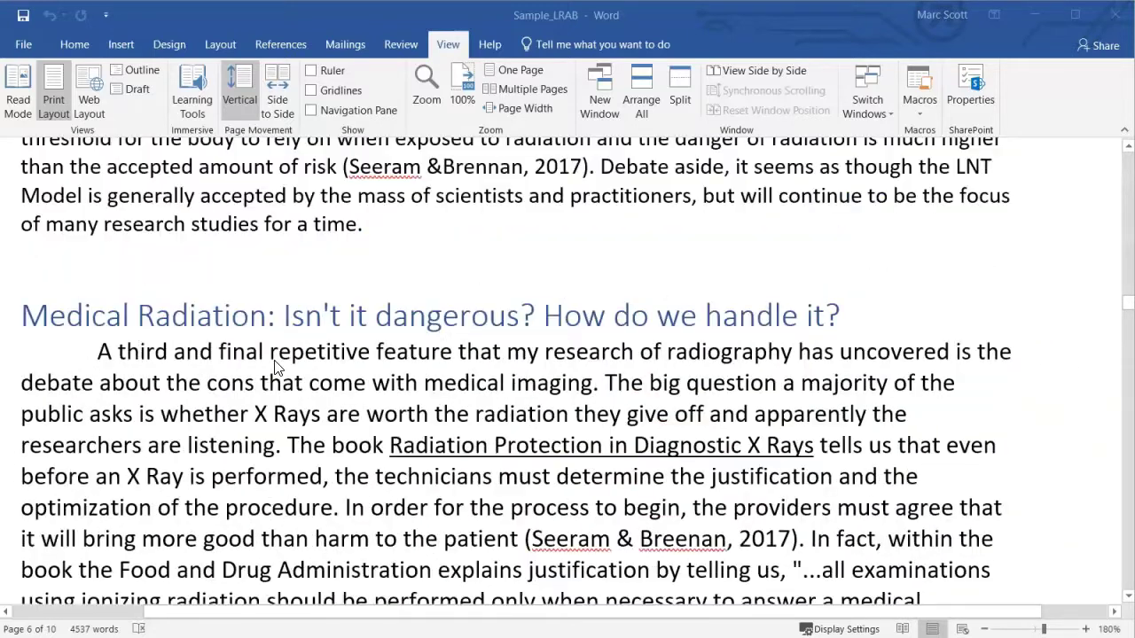
scroll(276, 367, up, 4)
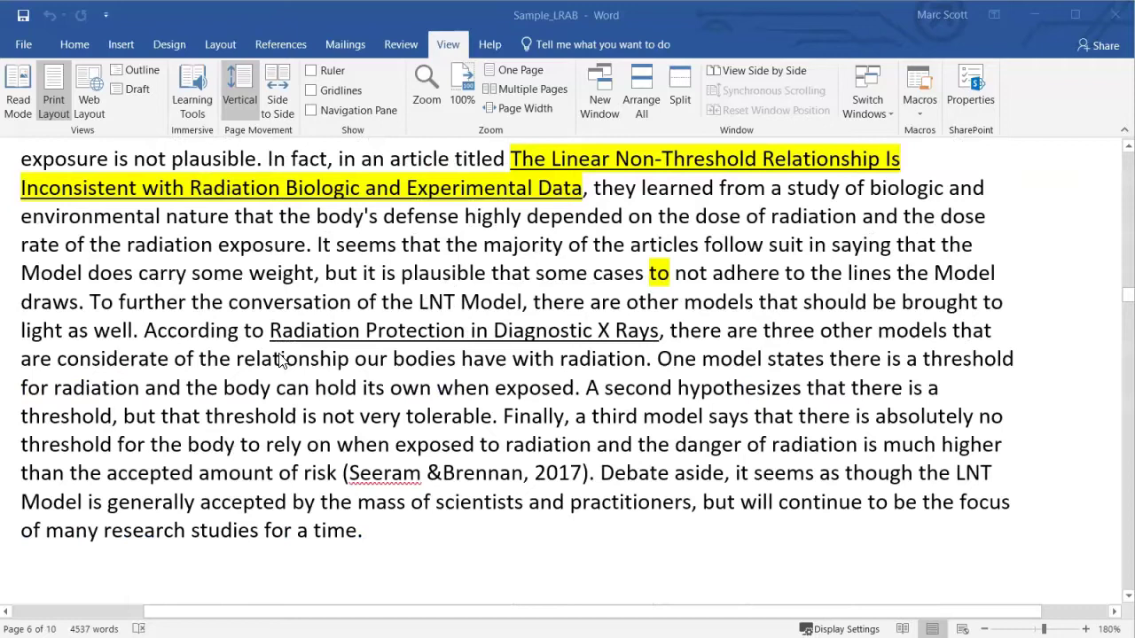
scroll(281, 359, up, 2)
scroll(280, 360, up, 15)
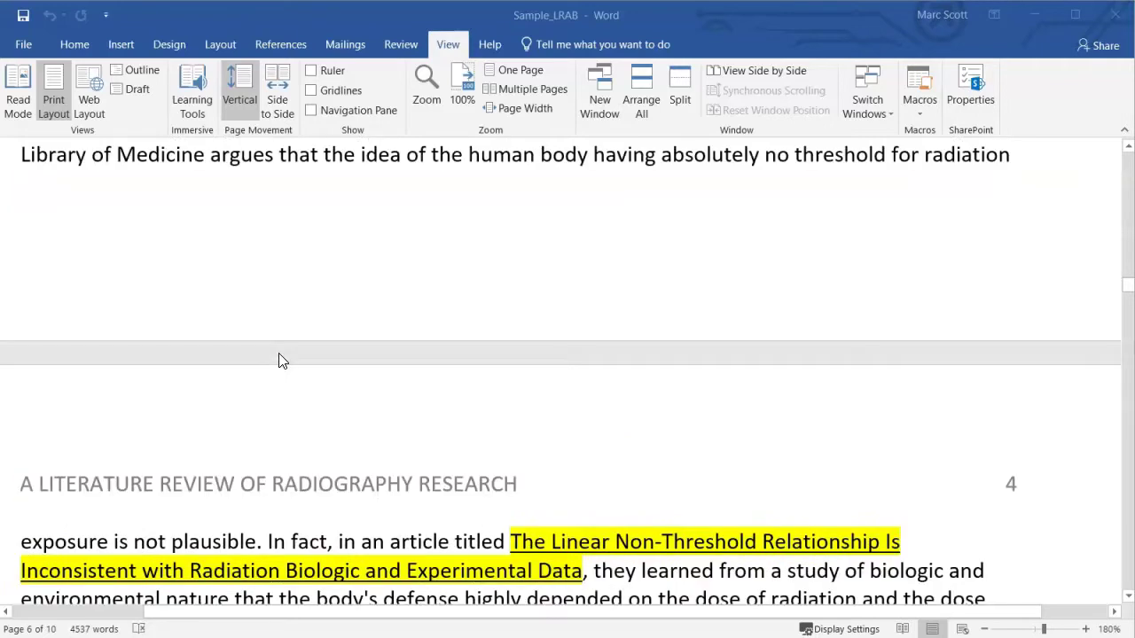
scroll(280, 359, up, 2)
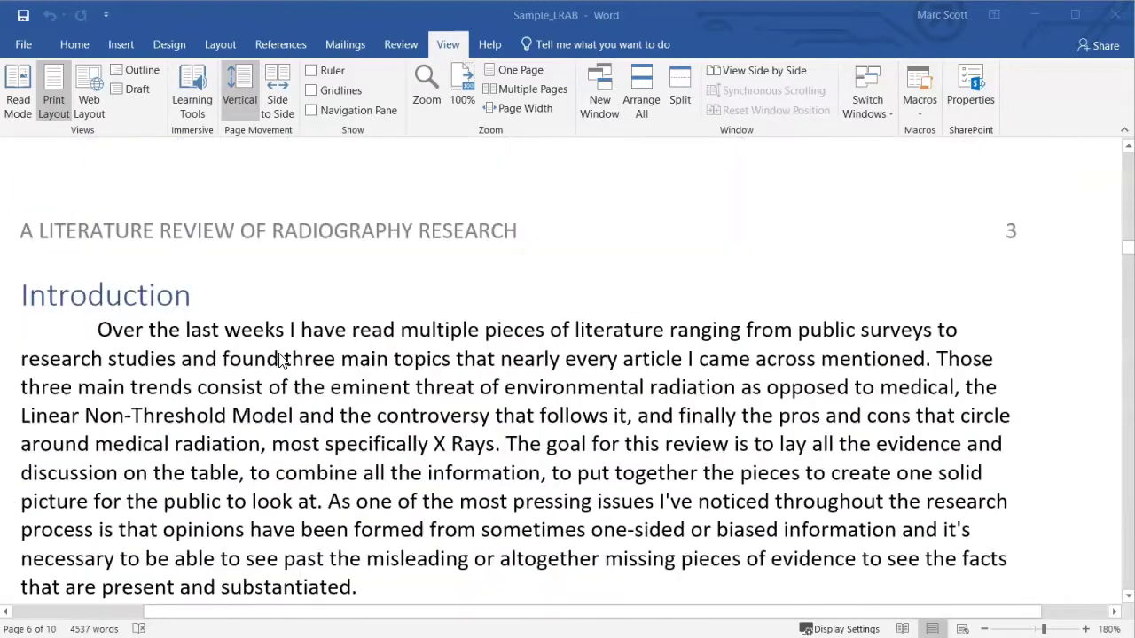
scroll(281, 360, down, 3)
scroll(280, 360, down, 1)
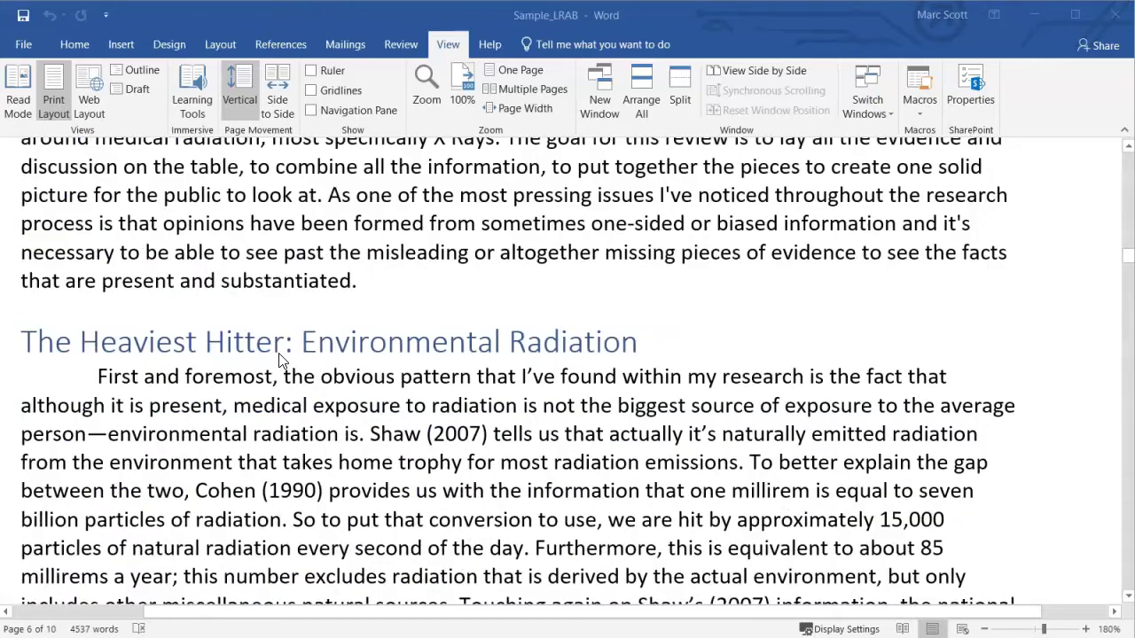
scroll(264, 370, down, 2)
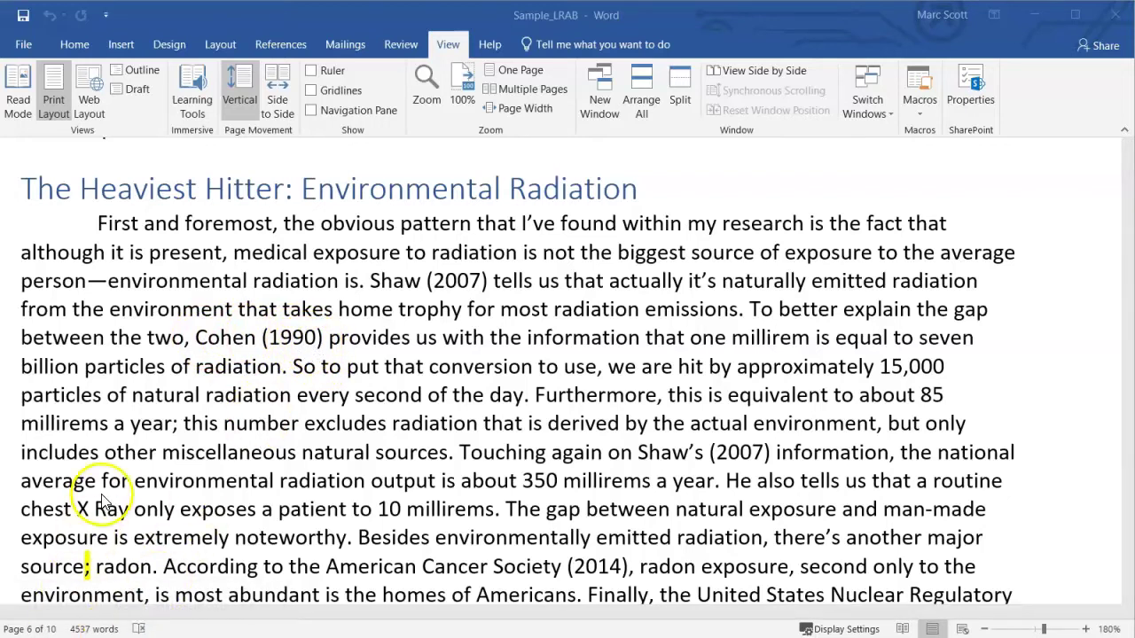
scroll(99, 497, down, 15)
scroll(109, 497, down, 15)
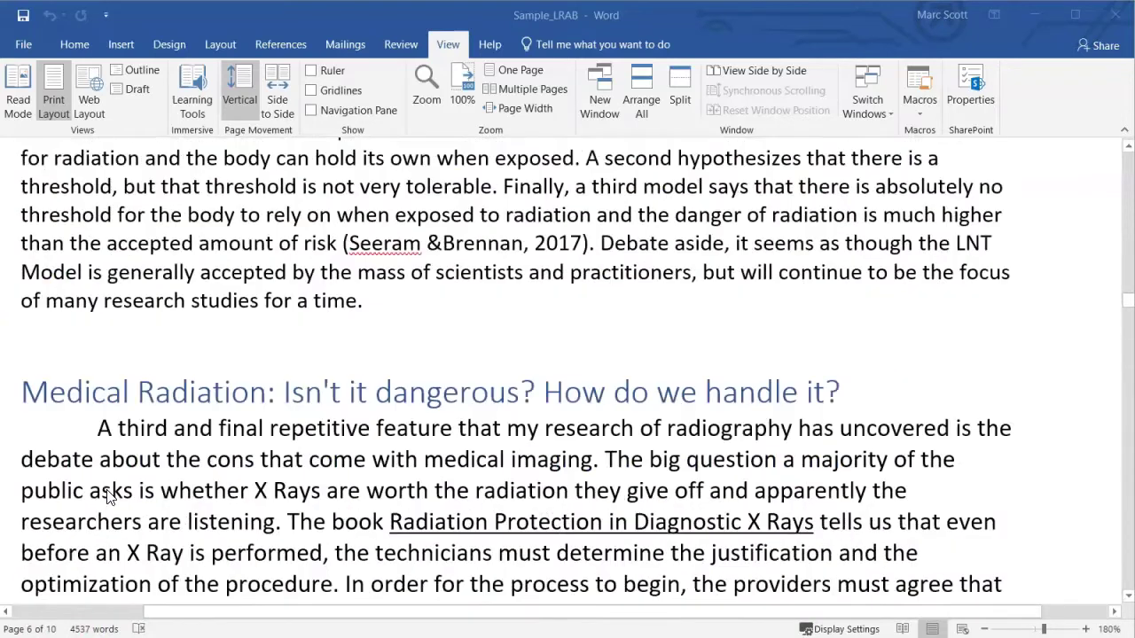
scroll(107, 498, down, 6)
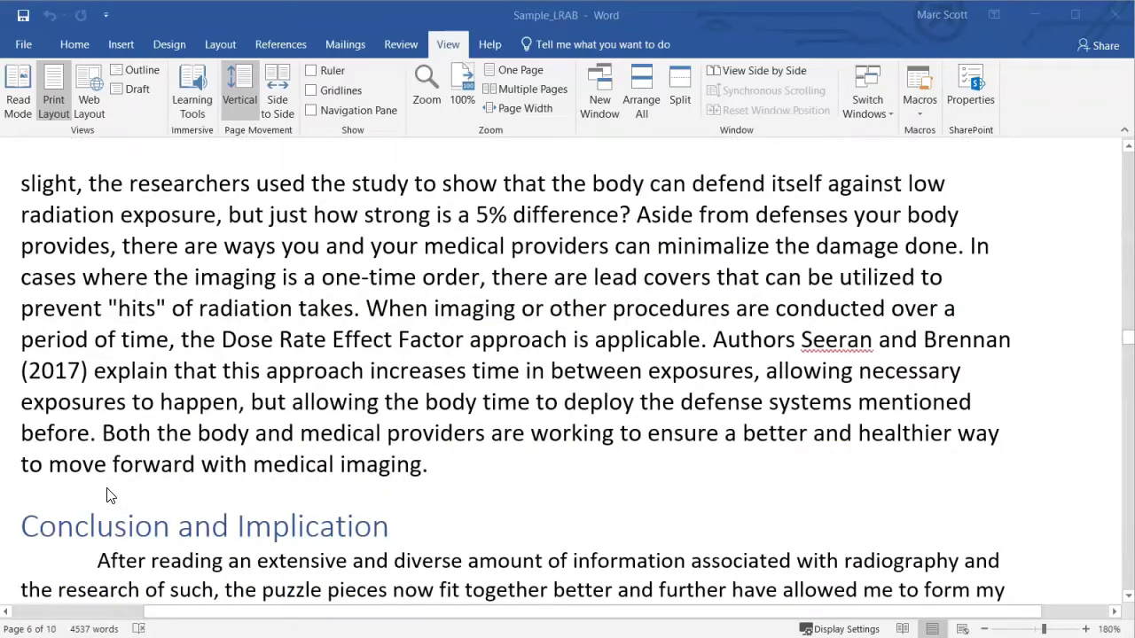
scroll(106, 495, down, 10)
scroll(107, 495, down, 10)
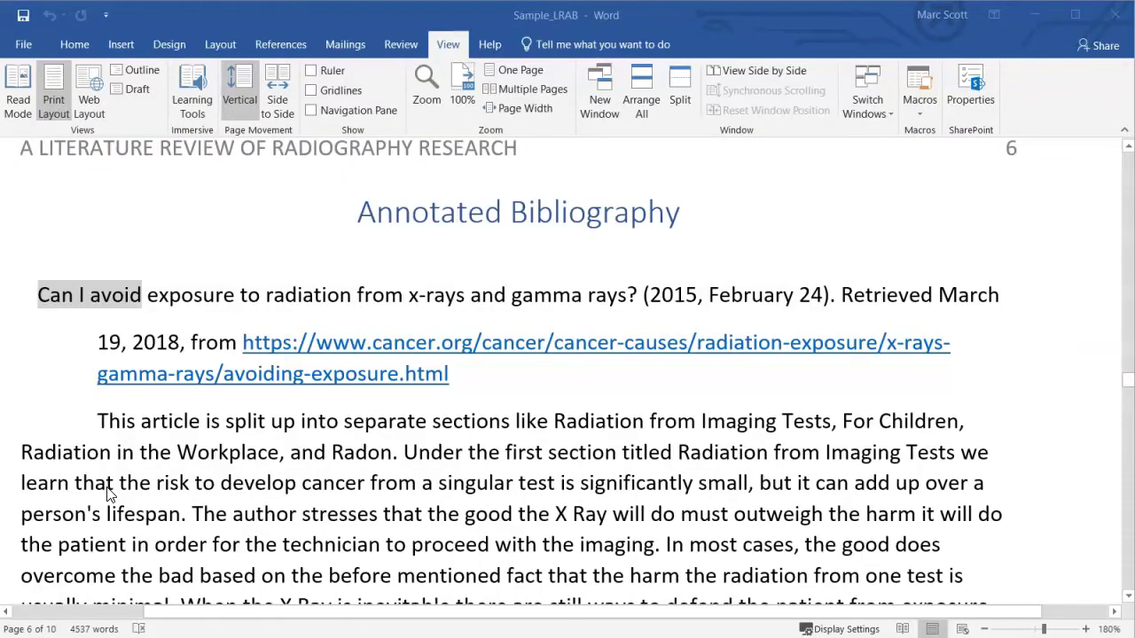
Step: Scroll down to the Cohen, B. L. (1990) 'How Dangerous is Radiation?' entry and its annotation
click(111, 494)
scroll(113, 493, down, 3)
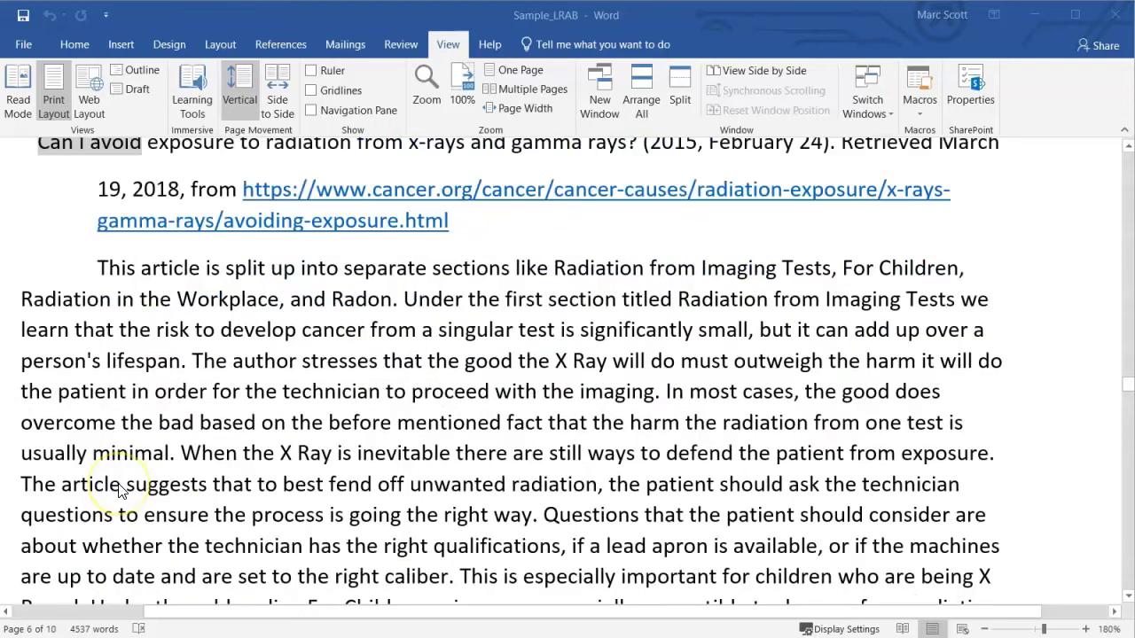
scroll(122, 492, up, 1)
scroll(121, 492, up, 1)
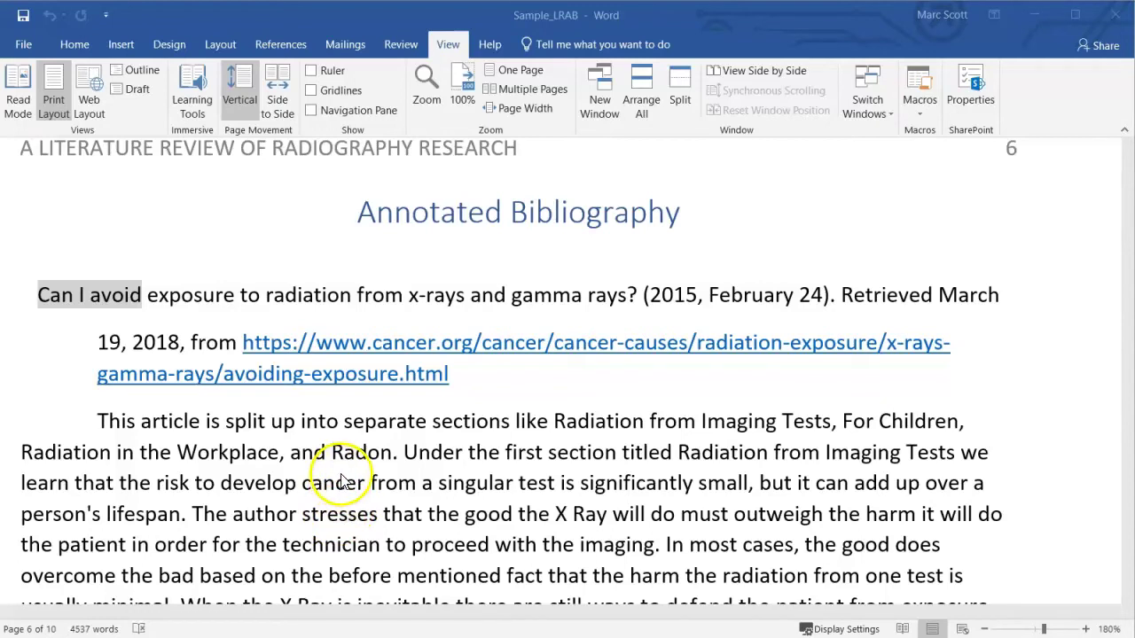
scroll(359, 483, down, 10)
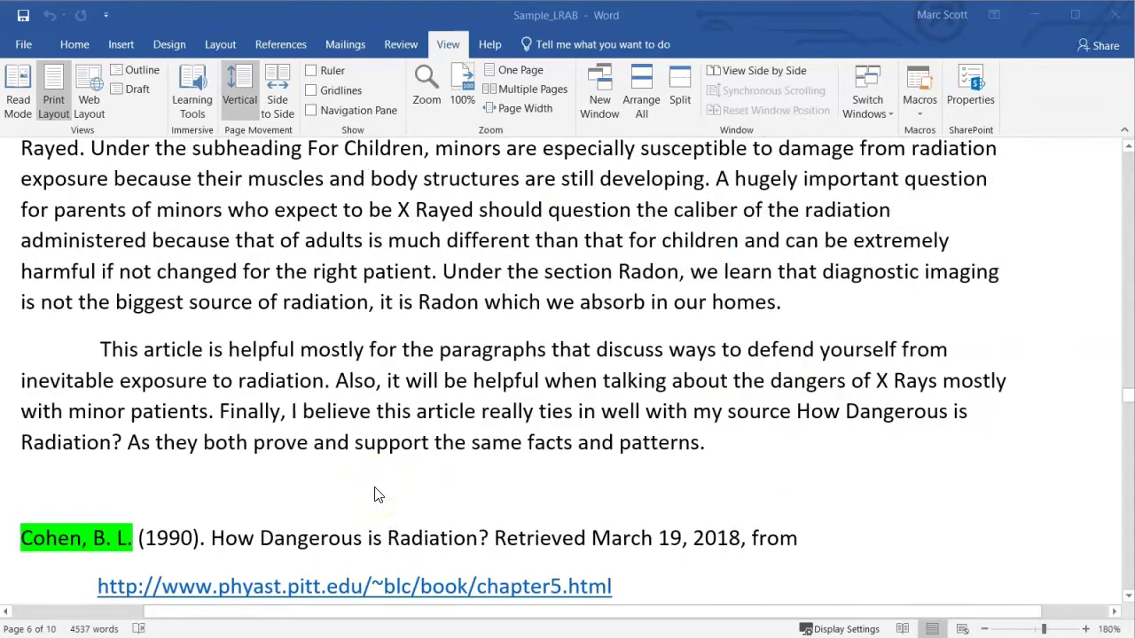
scroll(374, 495, down, 5)
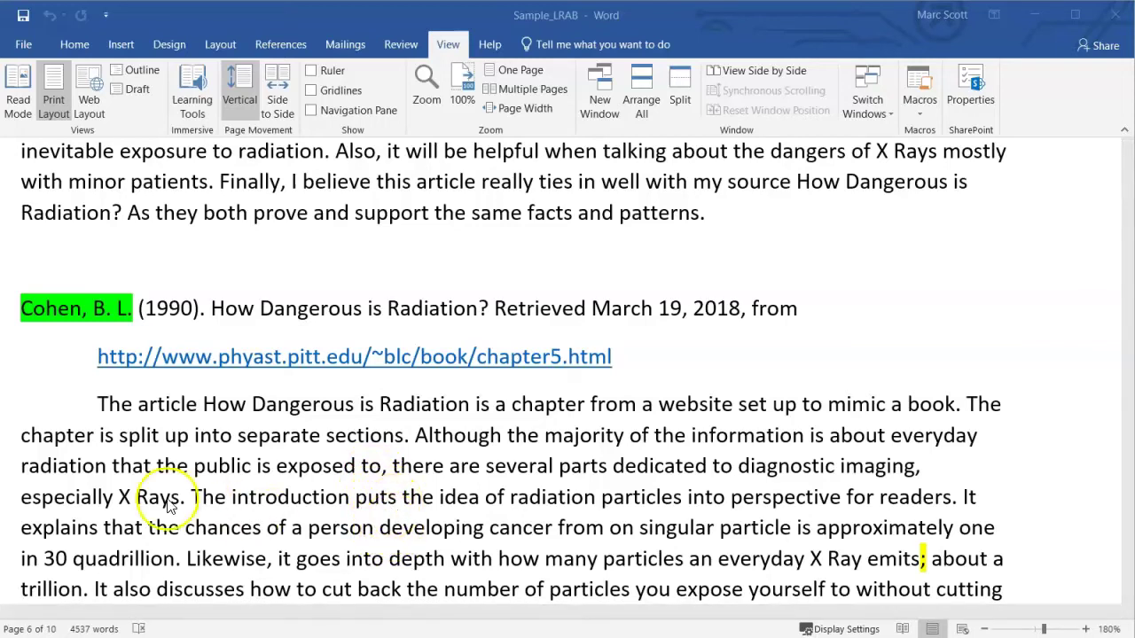
Step: Set Display for Review to All Markup and scroll right to show the comment balloons
click(394, 44)
click(631, 75)
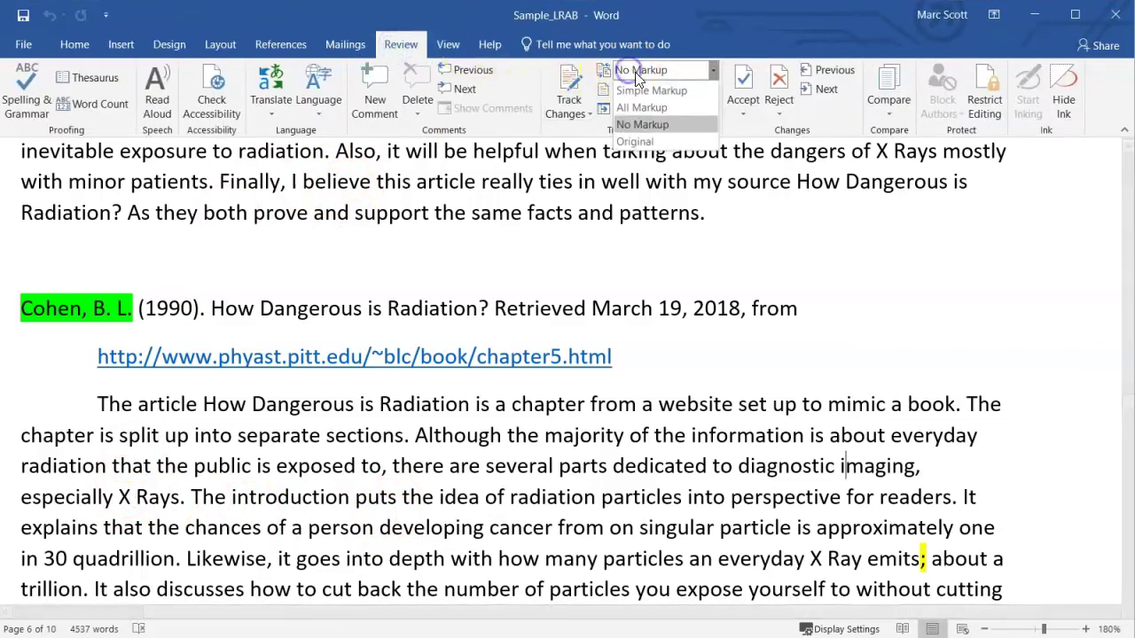
click(654, 108)
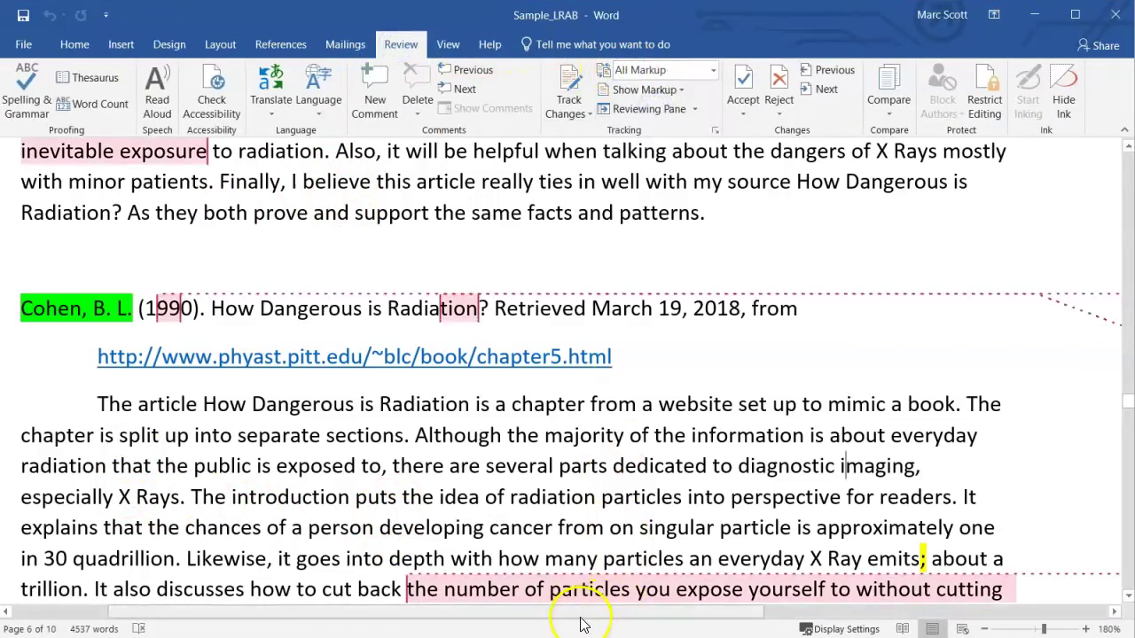
drag(588, 612, 834, 593)
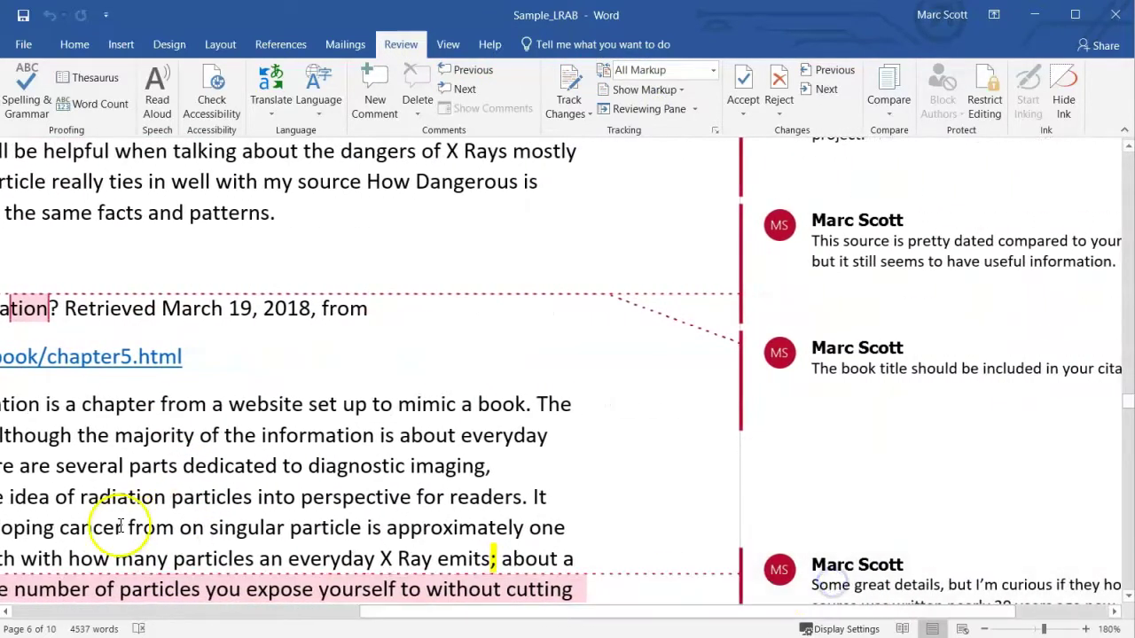
scroll(12, 536, left, 5)
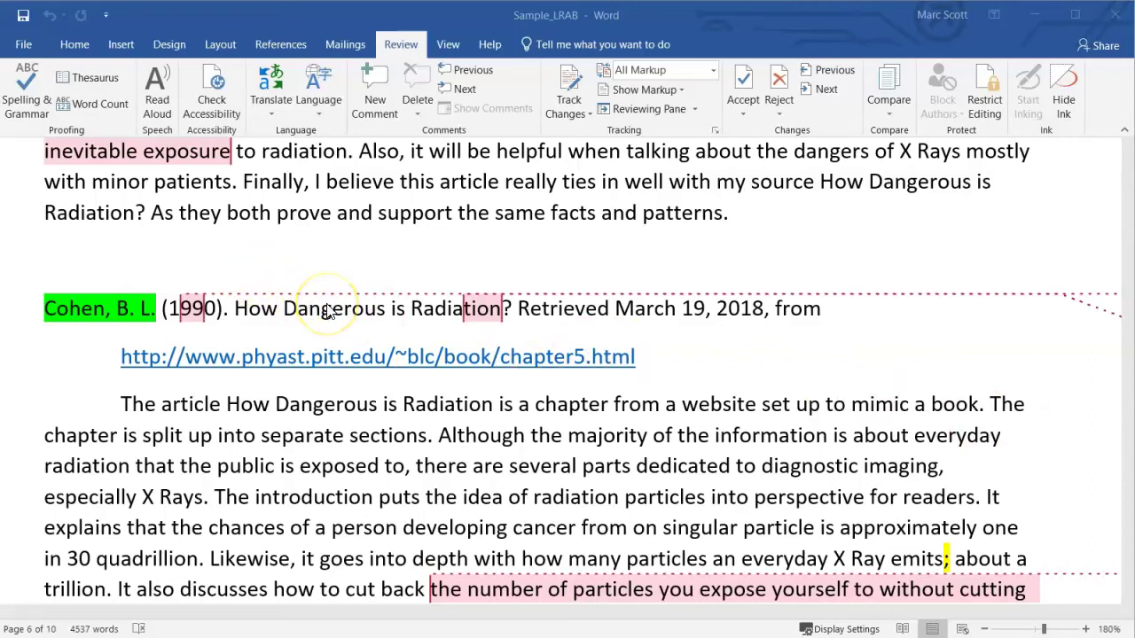
Step: Scroll back up to the first bibliography entry, the 2015 x-ray article
scroll(326, 310, up, 5)
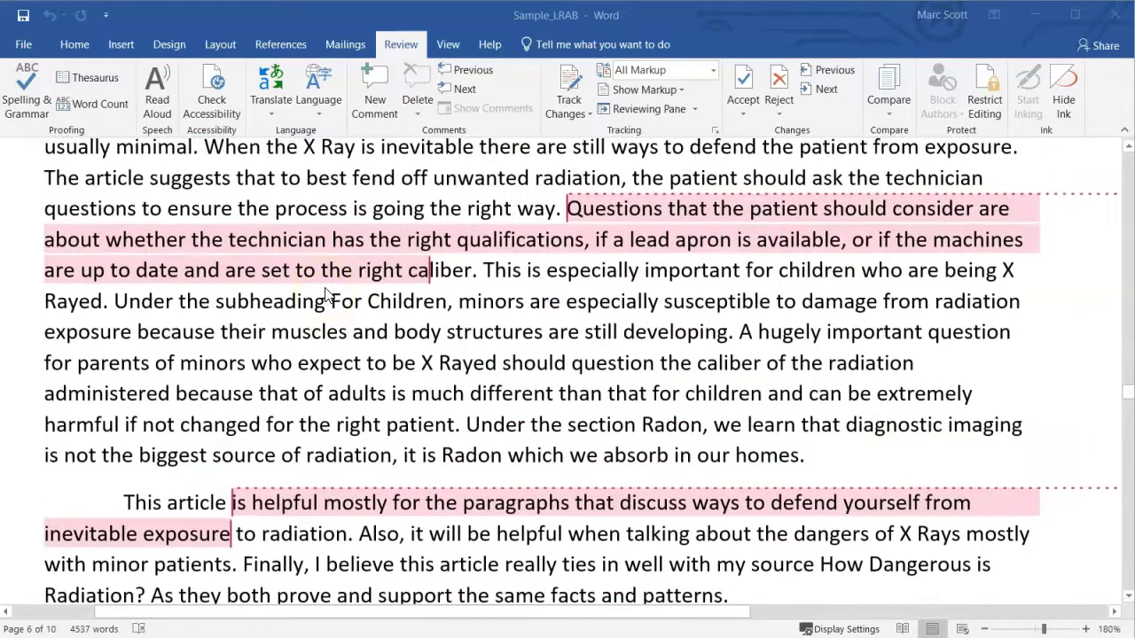
scroll(326, 295, up, 4)
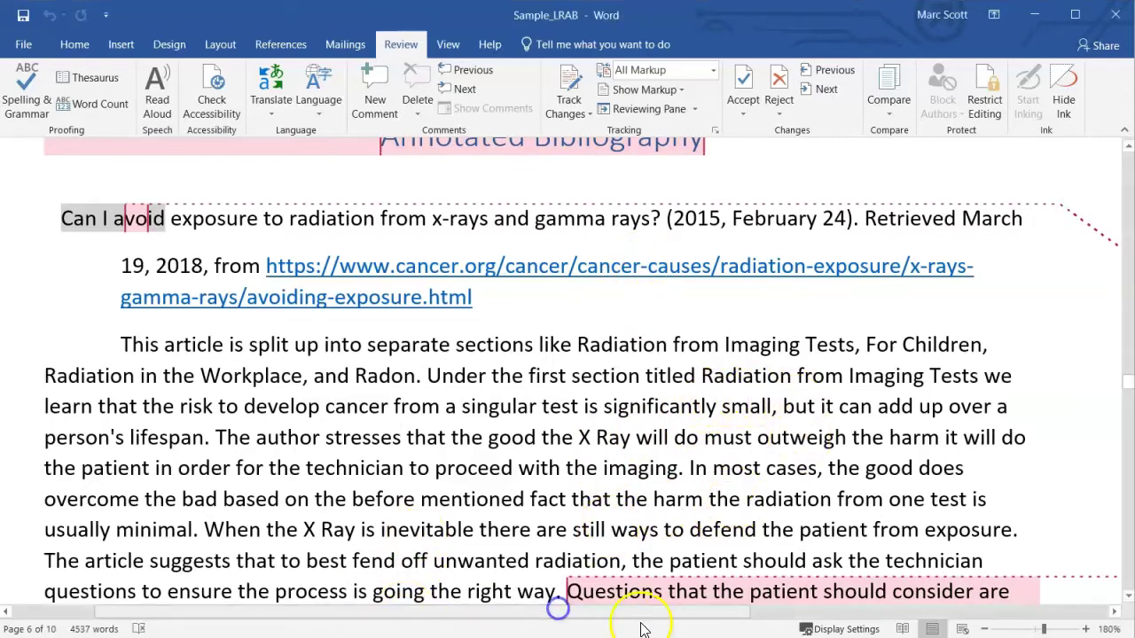
Step: Reveal the comments pane and read the reviewer notes down to the page 9 X-Rays entry
drag(666, 612, 1038, 602)
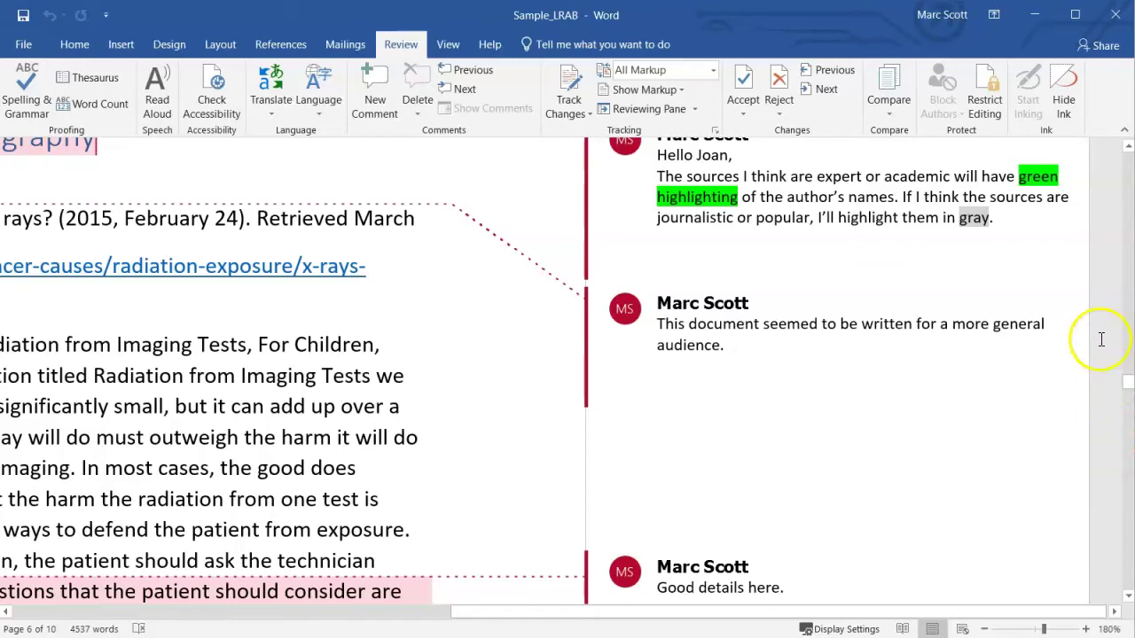
scroll(809, 424, up, 2)
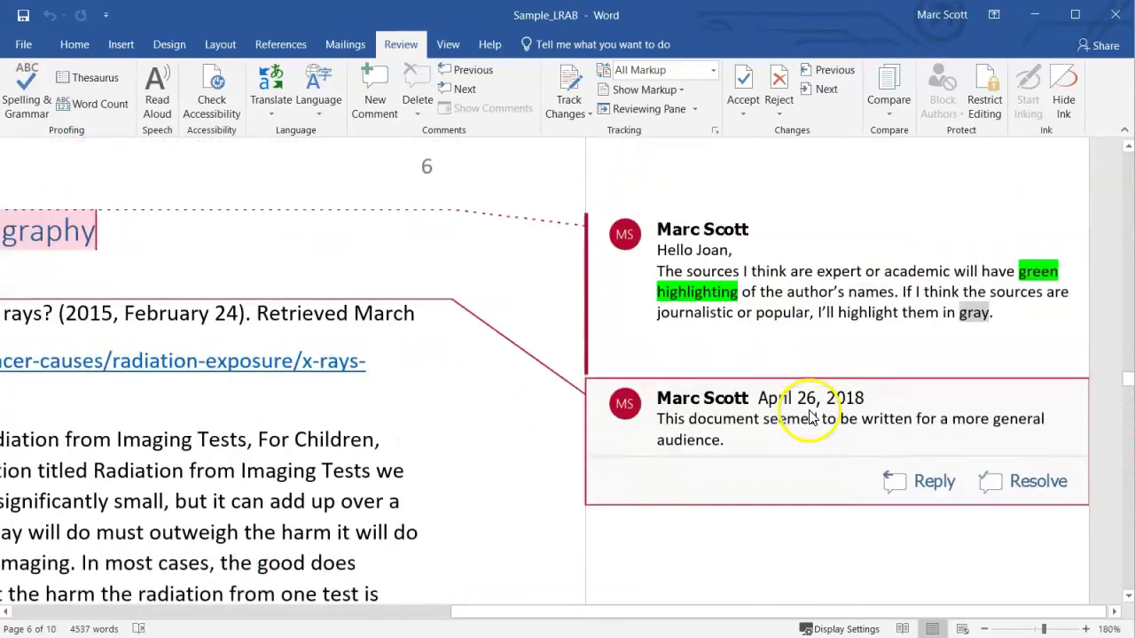
scroll(801, 417, down, 10)
scroll(819, 413, down, 15)
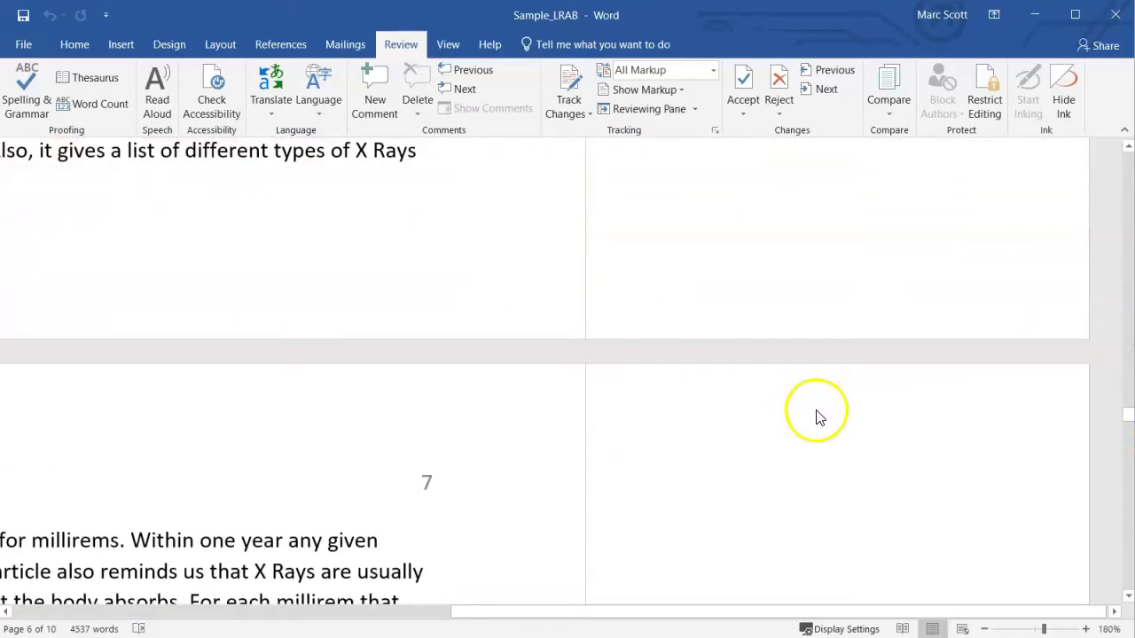
scroll(819, 415, down, 15)
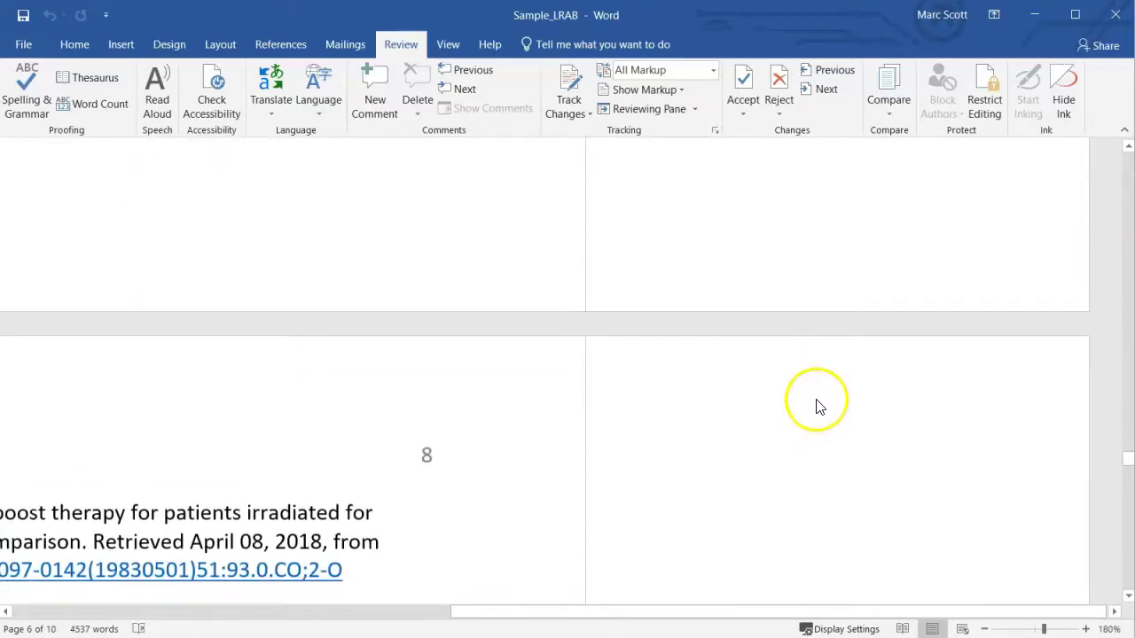
scroll(818, 402, down, 8)
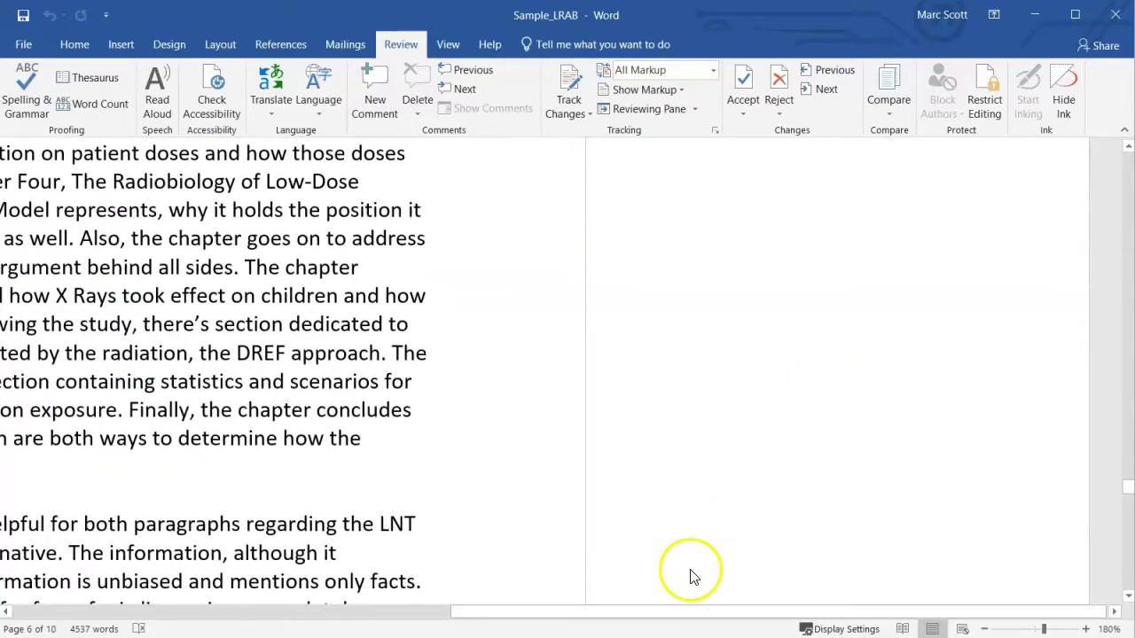
drag(689, 612, 728, 598)
scroll(694, 499, down, 10)
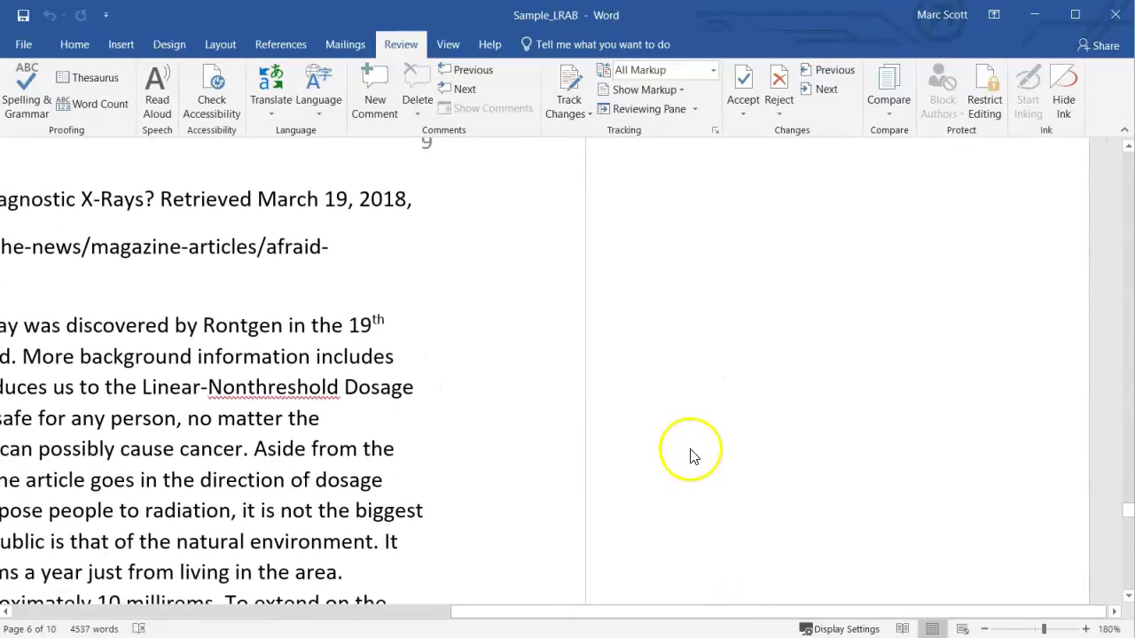